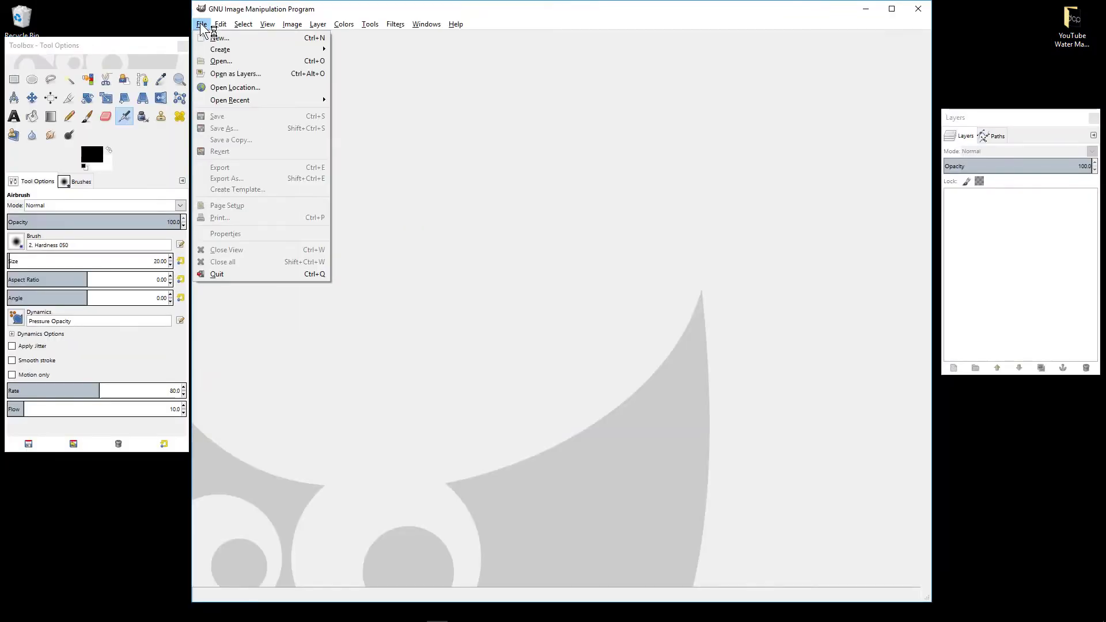
# - Create a new 600x600 image and delete its Background layer to leave transparency
pyautogui.click(211, 40)
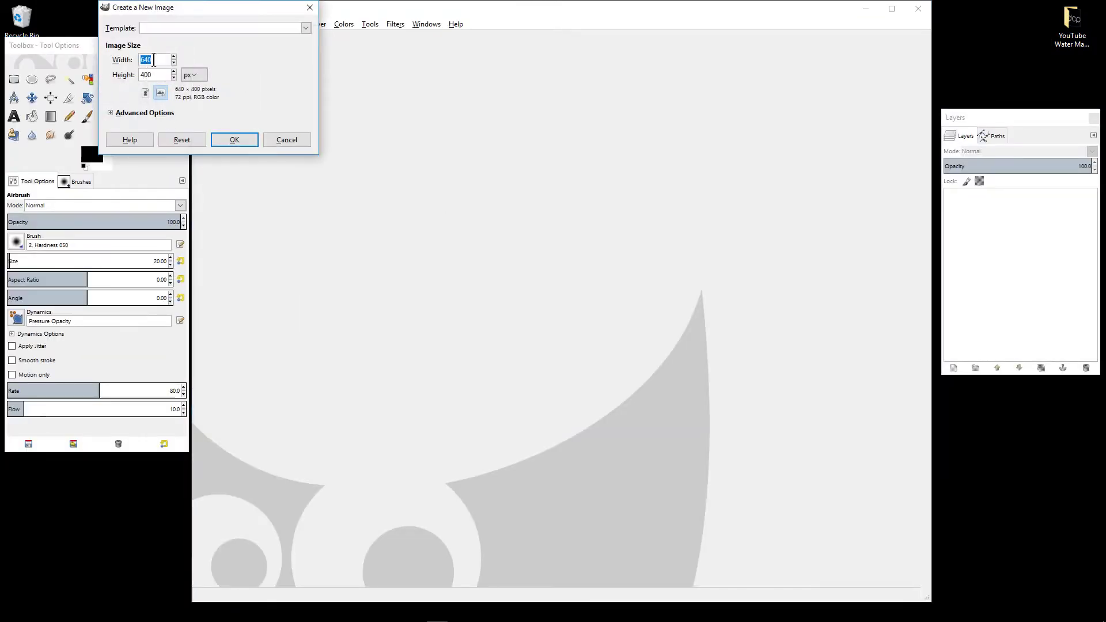
pyautogui.write('600600')
pyautogui.click(234, 140)
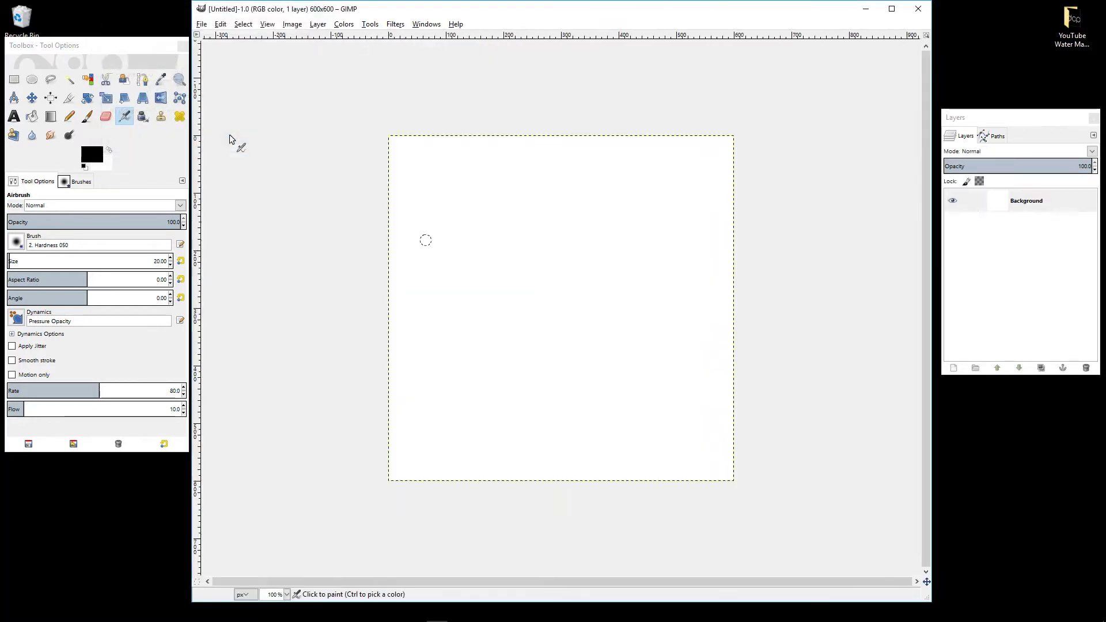
pyautogui.click(1031, 202)
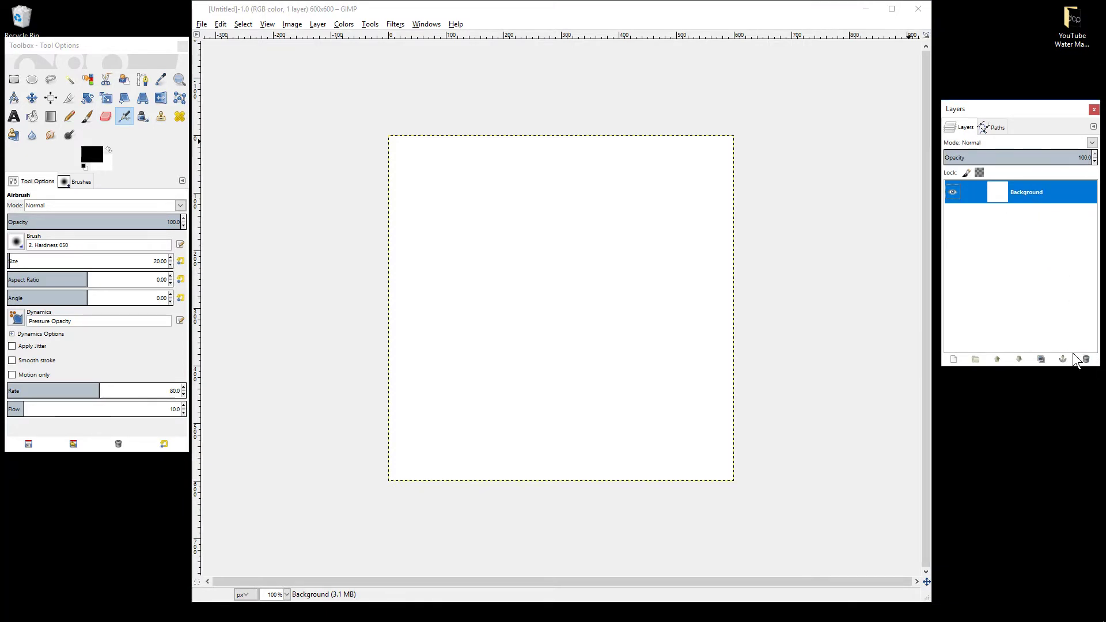
pyautogui.click(1087, 360)
# - Drag logo.png from the file folder onto the canvas as its layer
pyautogui.doubleClick(1075, 28)
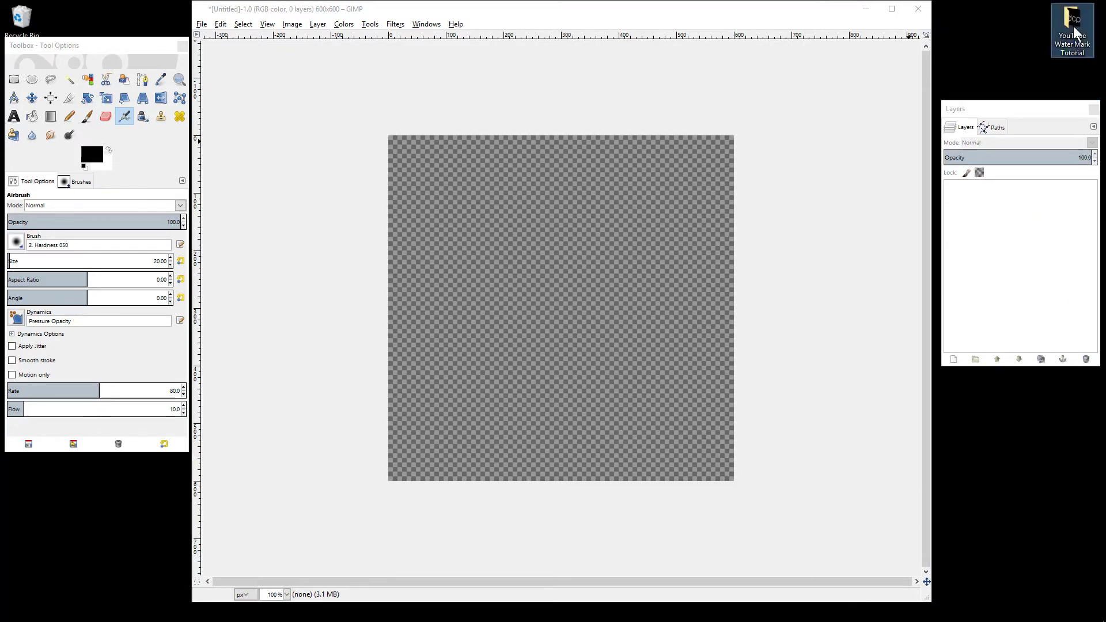
pyautogui.click(1002, 243)
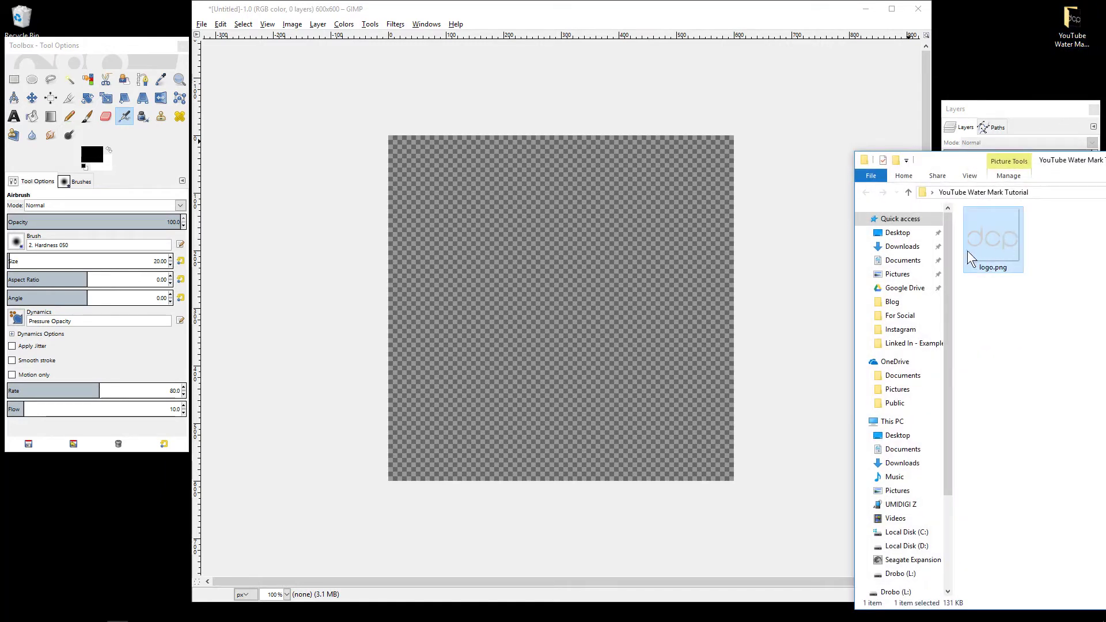
pyautogui.moveTo(1012, 244); pyautogui.dragTo(502, 263)
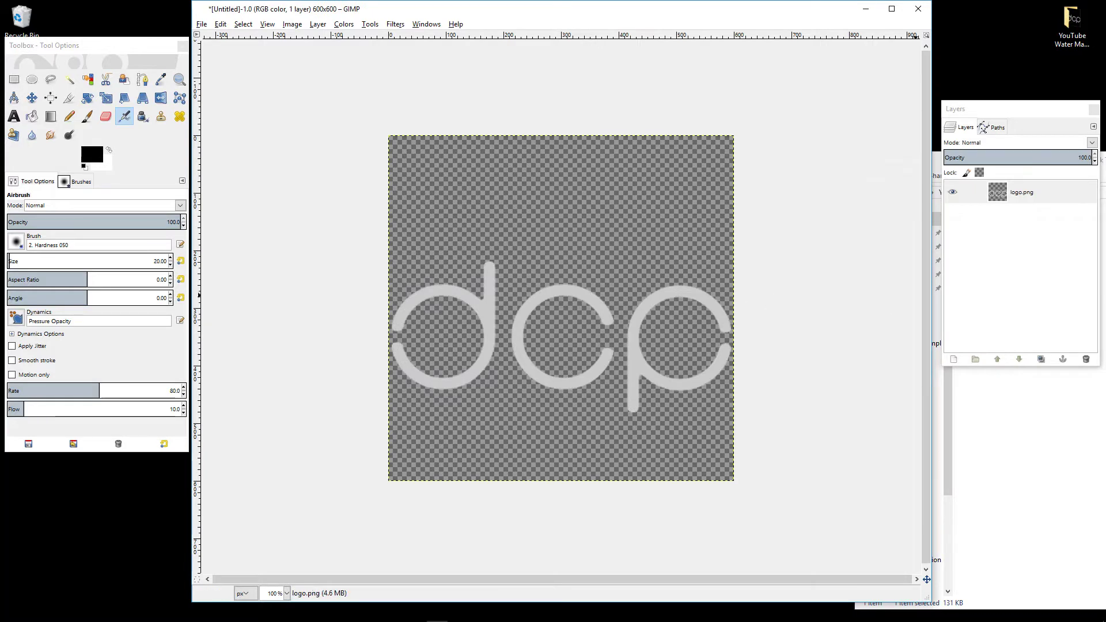
pyautogui.click(1077, 140)
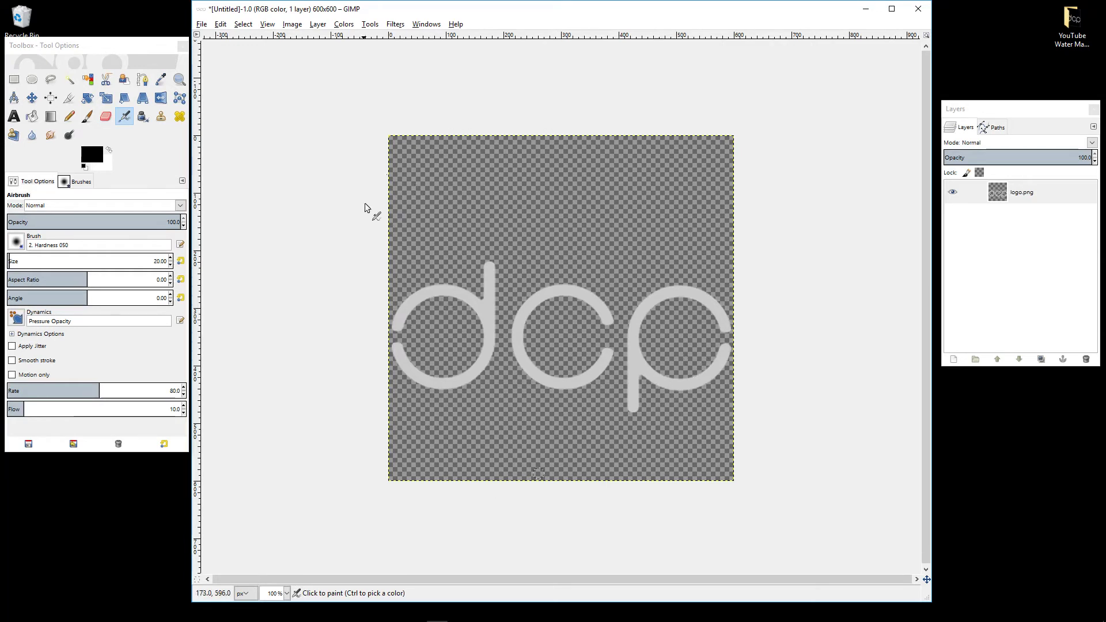
# - Export the image as watermarklogo-01.png into Desktop > YouTube Water Mark Tutorial
pyautogui.click(202, 25)
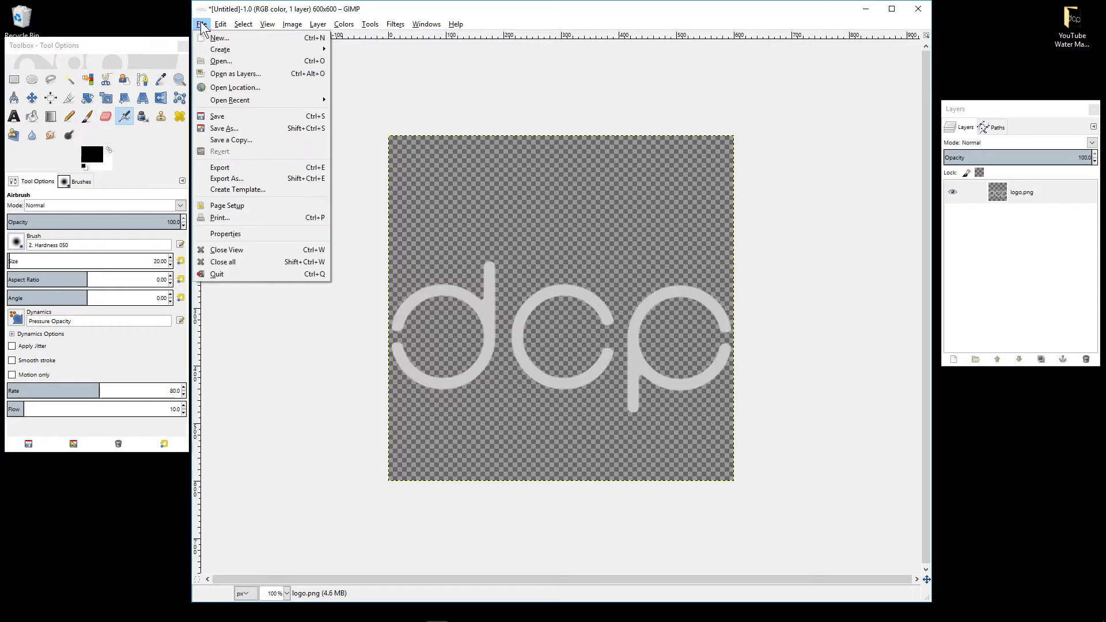
pyautogui.click(241, 187)
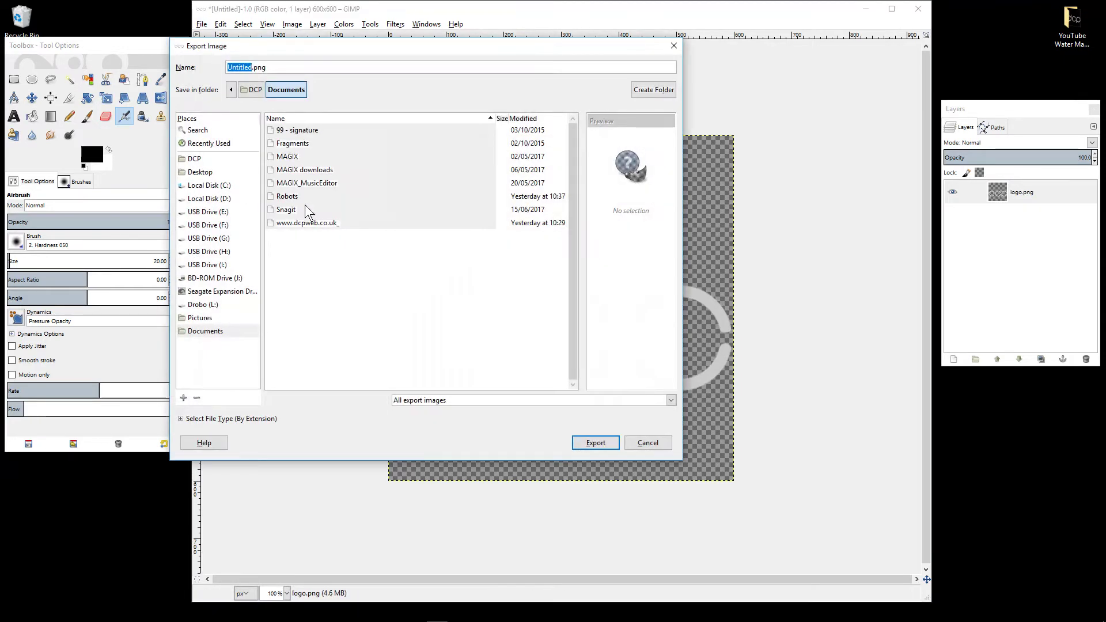
pyautogui.click(223, 174)
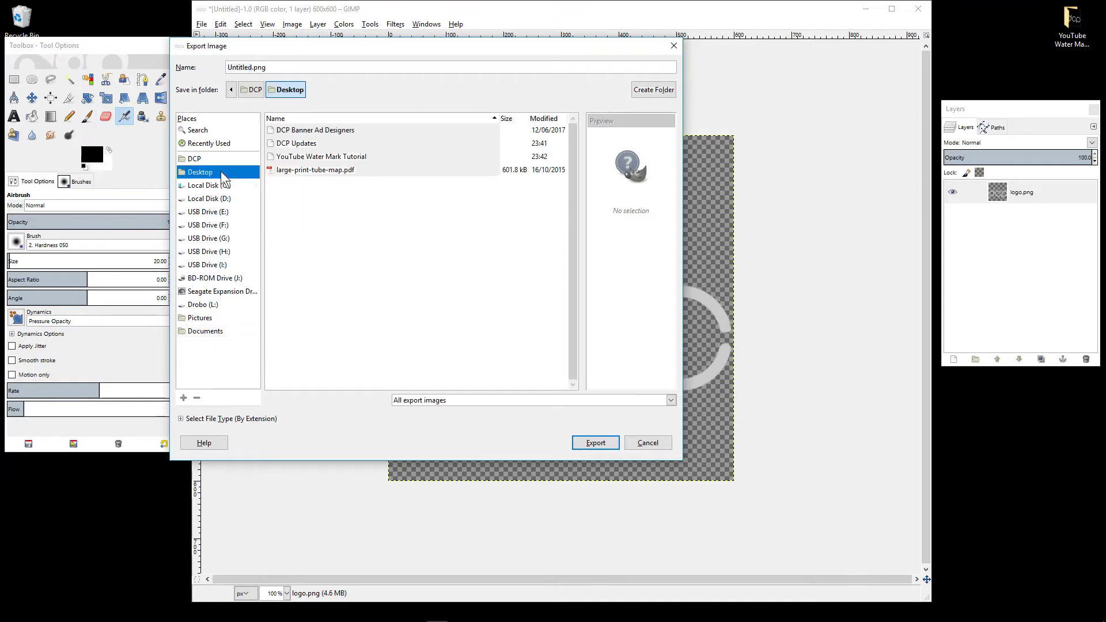
pyautogui.doubleClick(296, 156)
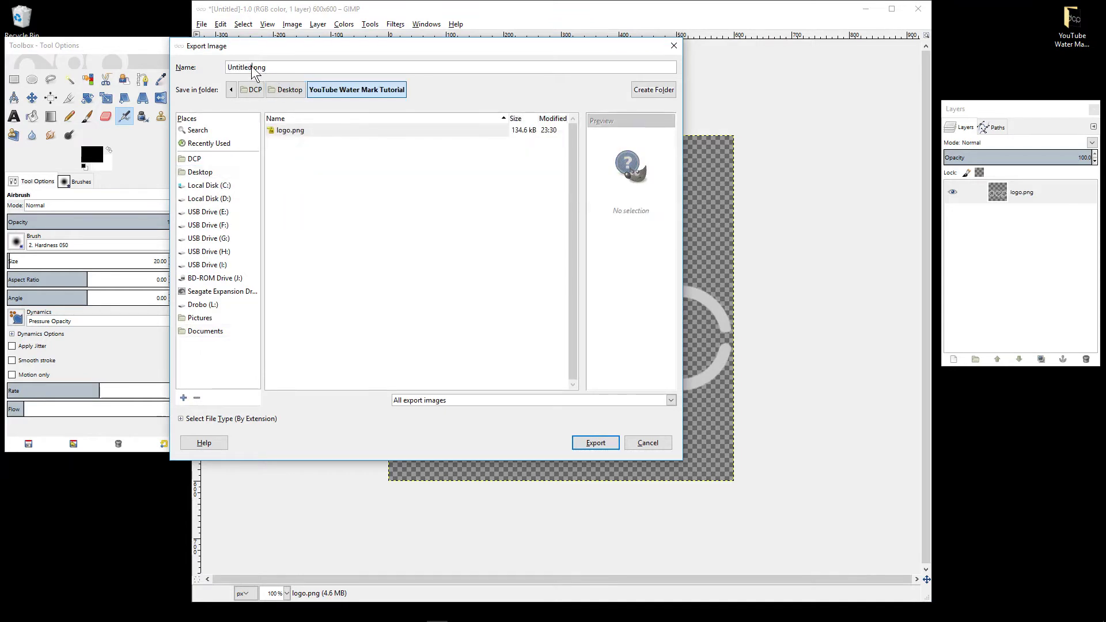
pyautogui.click(318, 89)
pyautogui.write('watermarklogo-01')
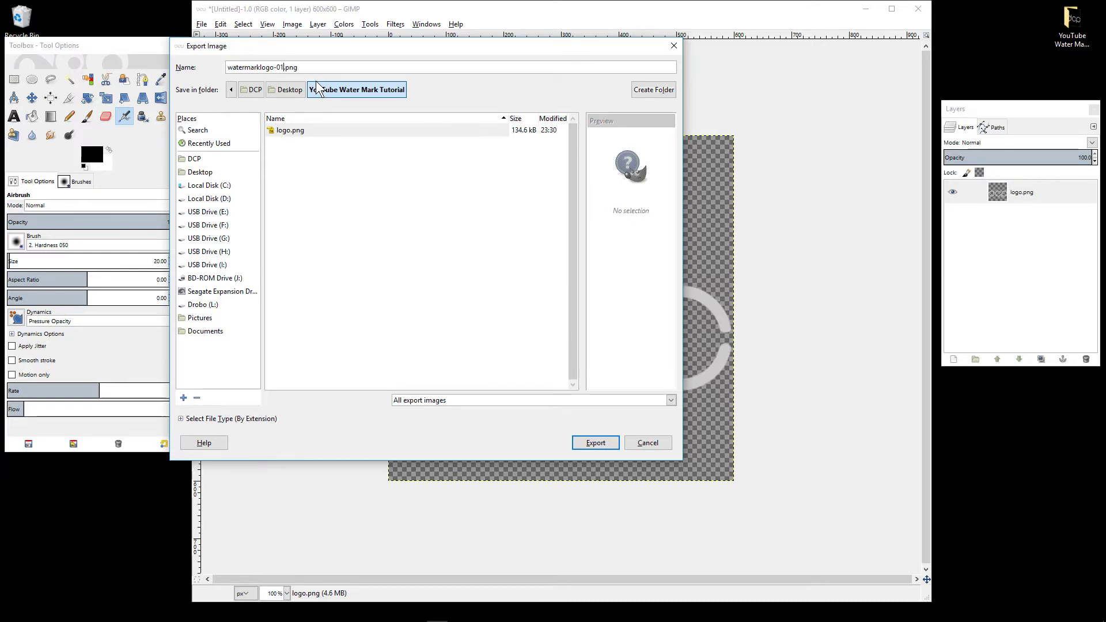
pyautogui.click(594, 445)
# - Untick Save background color, finish the PNG export and close the image window
pyautogui.click(504, 259)
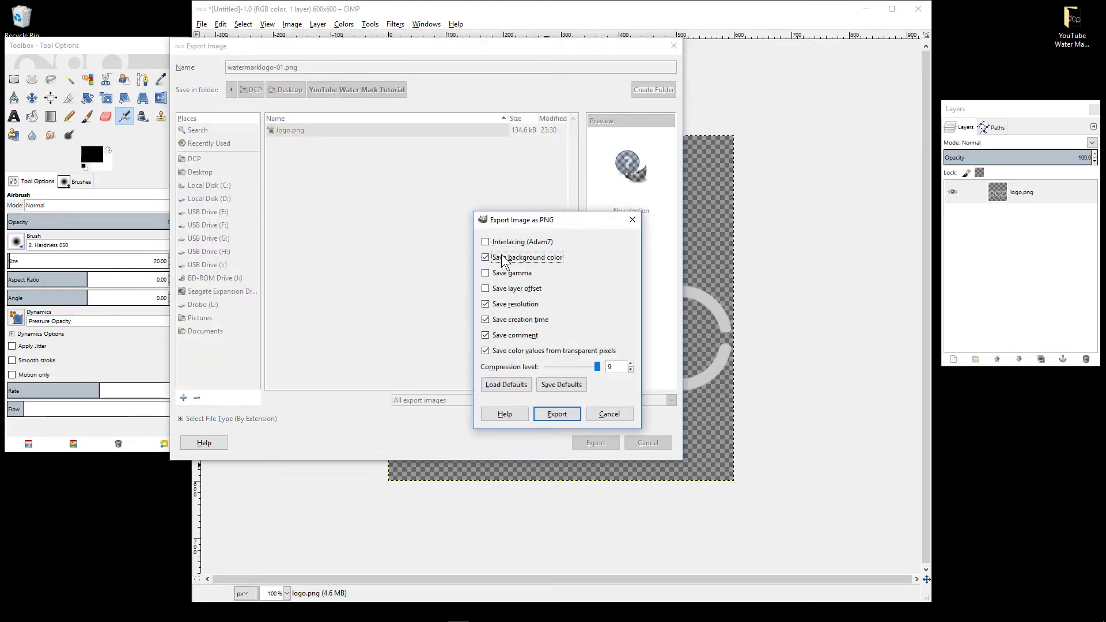
pyautogui.click(491, 261)
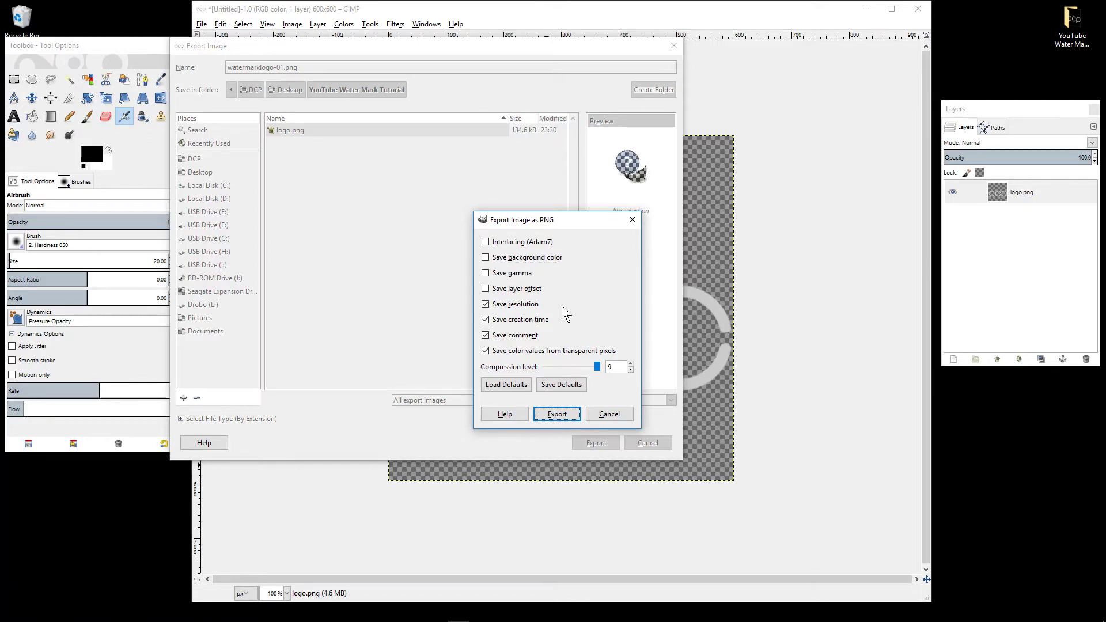
pyautogui.moveTo(549, 221); pyautogui.dragTo(602, 203)
pyautogui.click(614, 398)
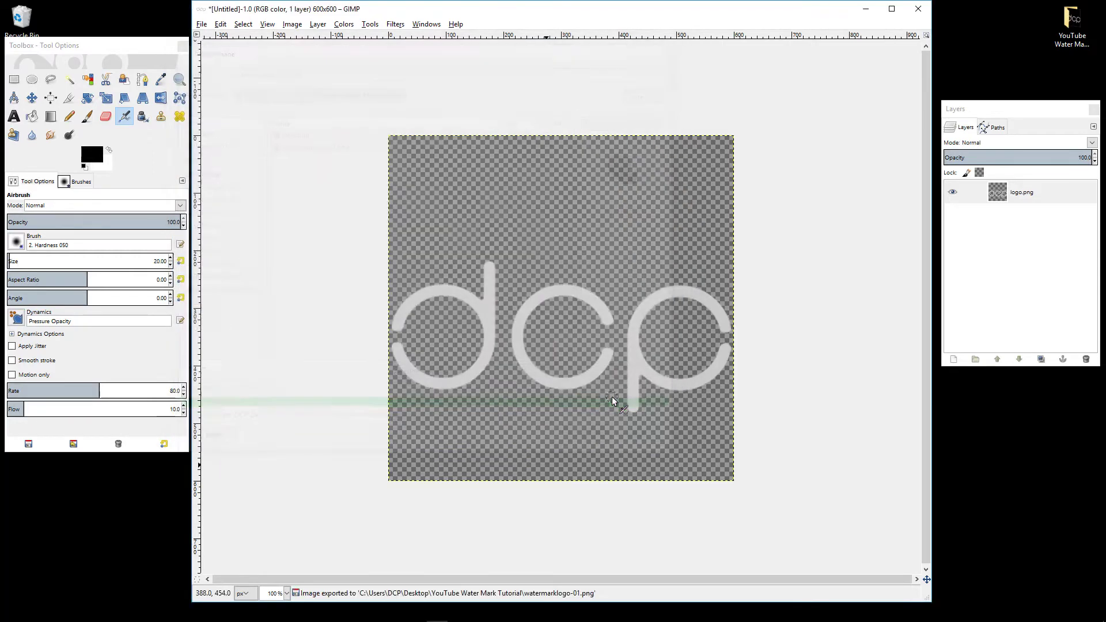
pyautogui.click(918, 9)
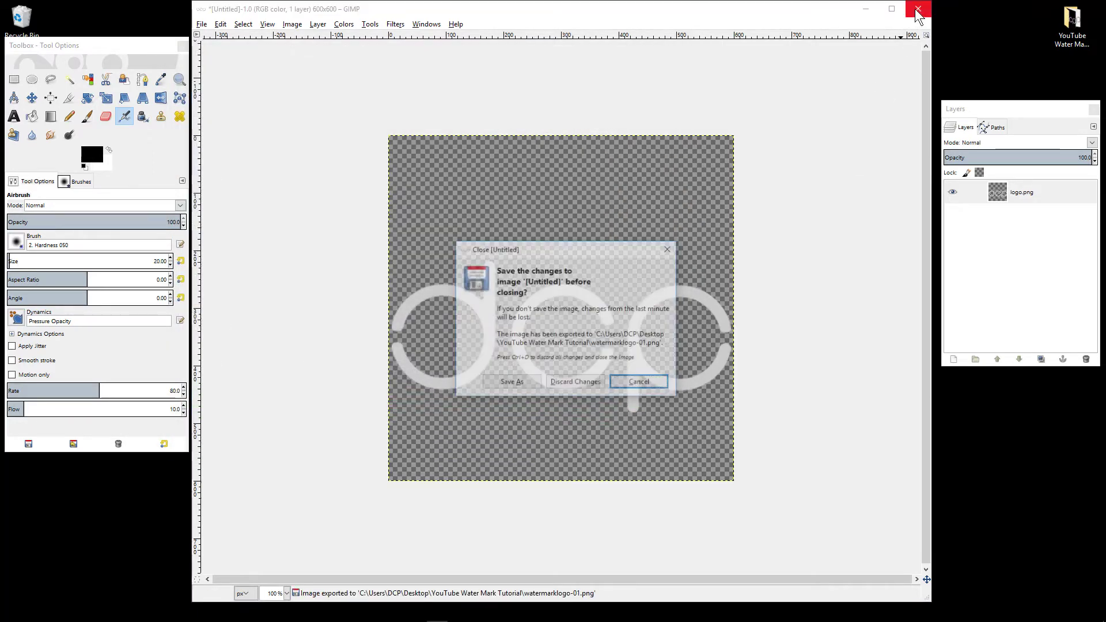
# - Quit GIMP without saving and load the DCP Web Designers channel from the address bar suggestion
pyautogui.click(563, 383)
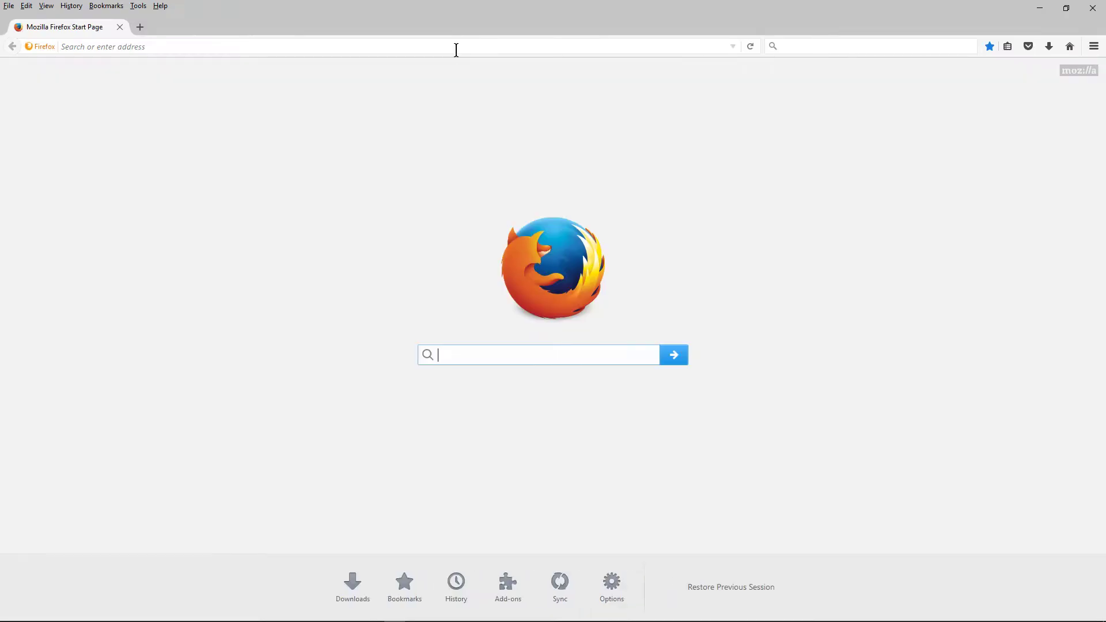
pyautogui.click(457, 50)
pyautogui.write('youtube.com/')
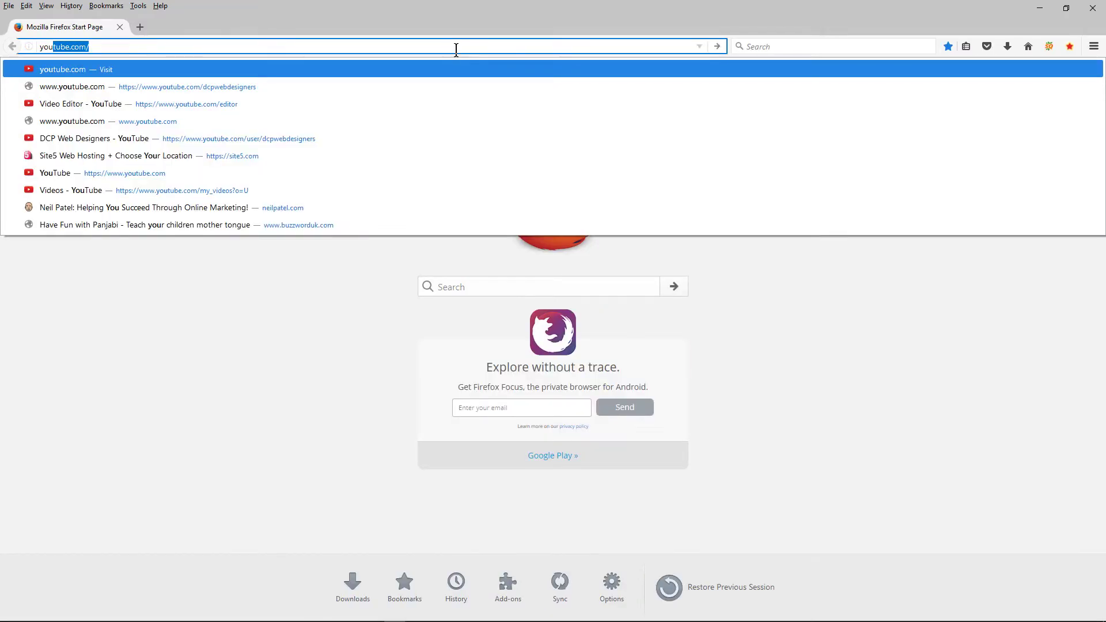
pyautogui.press('Down')
pyautogui.press('Return')
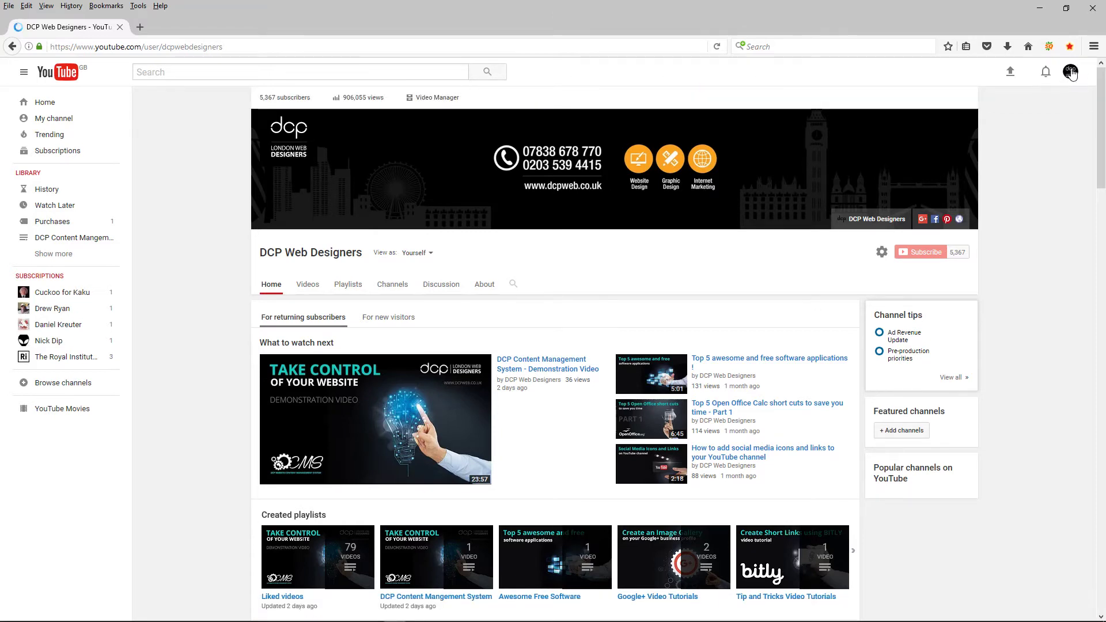
# - Go through account settings and additional features to Branding, then choose Add a watermark
pyautogui.click(1071, 77)
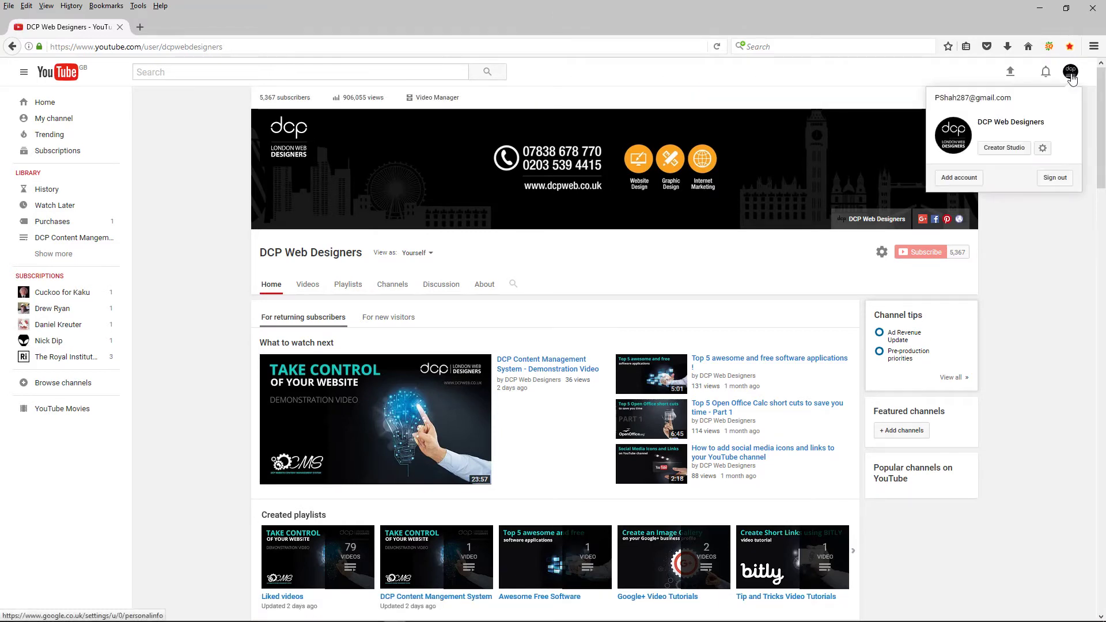
pyautogui.click(1043, 148)
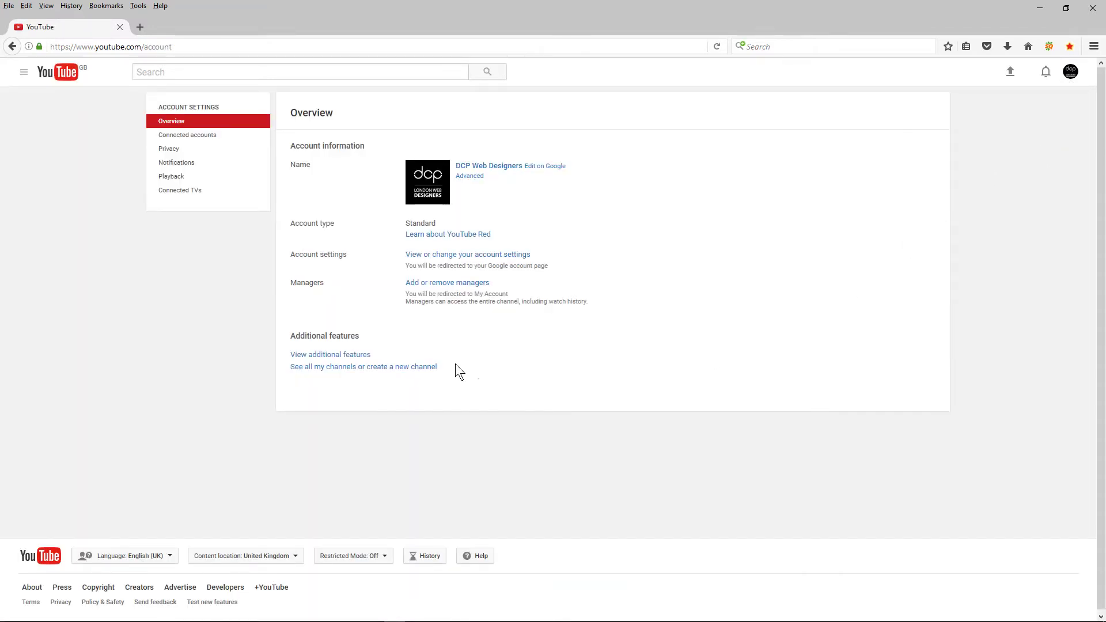
pyautogui.click(314, 358)
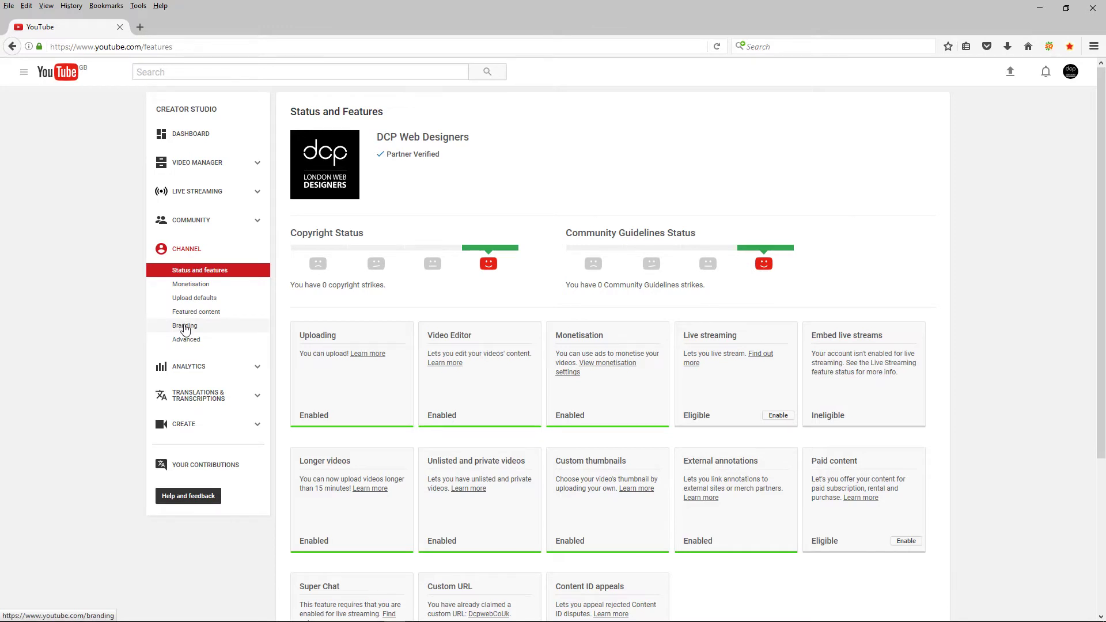
pyautogui.click(184, 326)
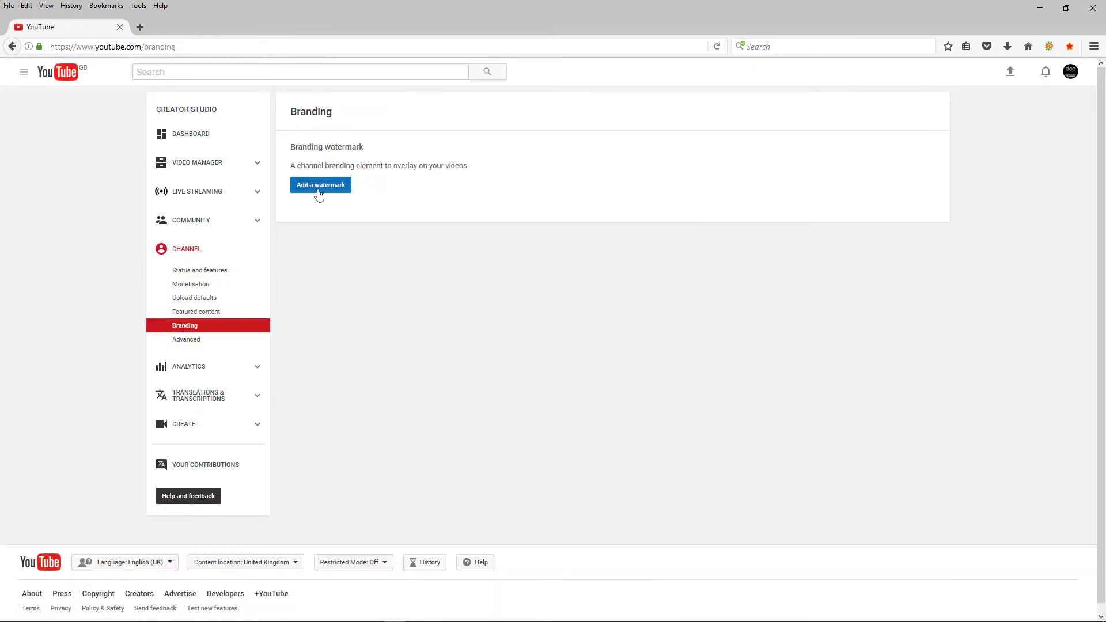
pyautogui.click(314, 190)
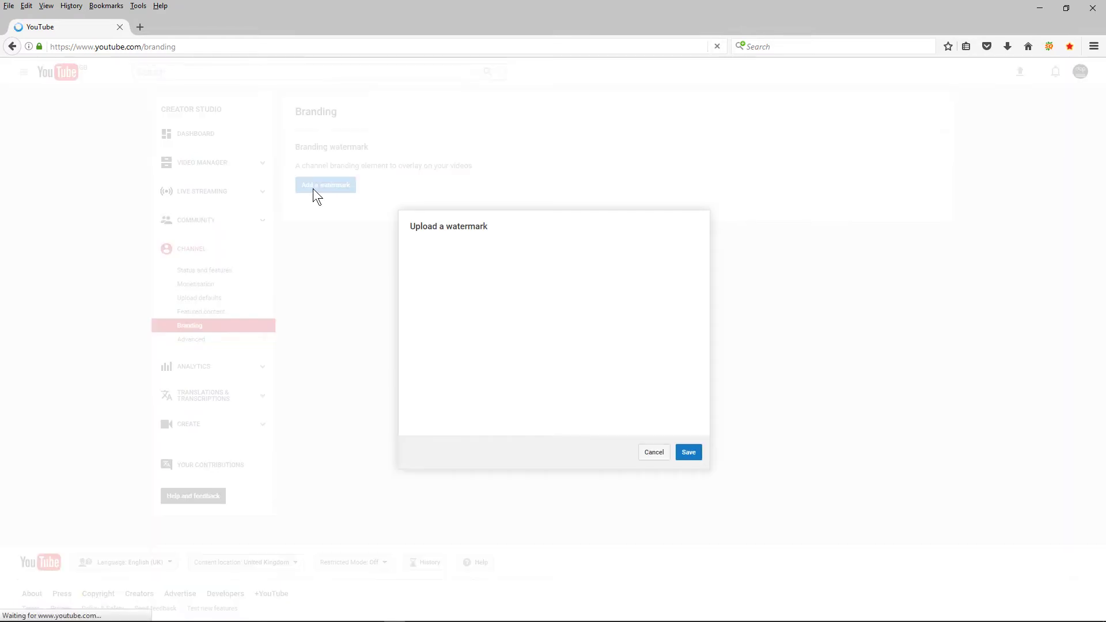
# - Pick watermarklogo-01.png from the YouTube Water Mark Tutorial folder for upload
pyautogui.click(431, 404)
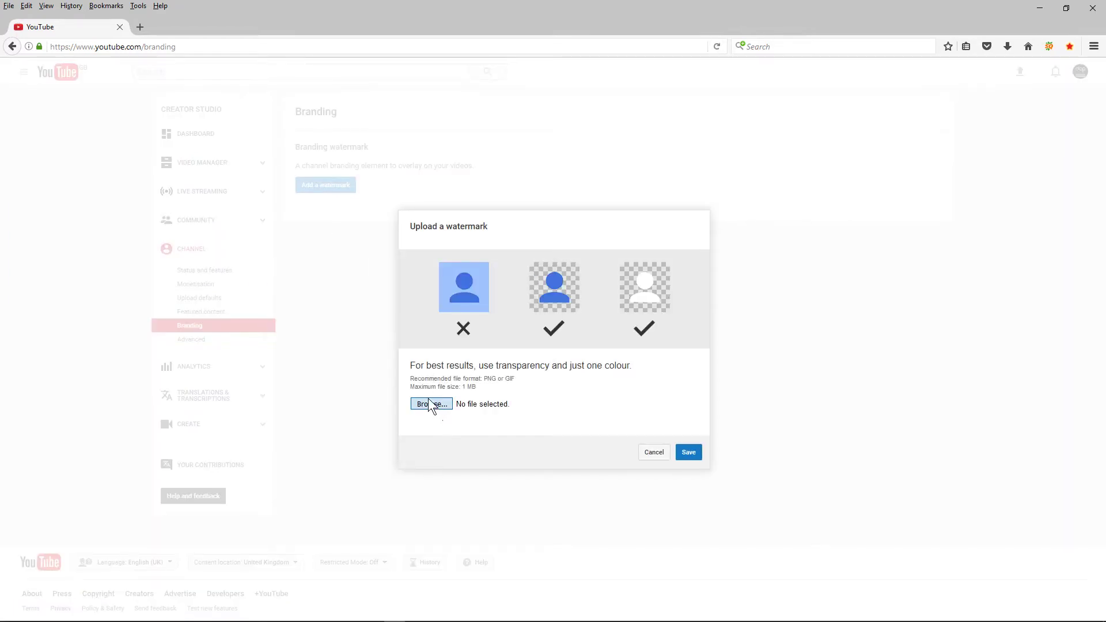
pyautogui.click(48, 86)
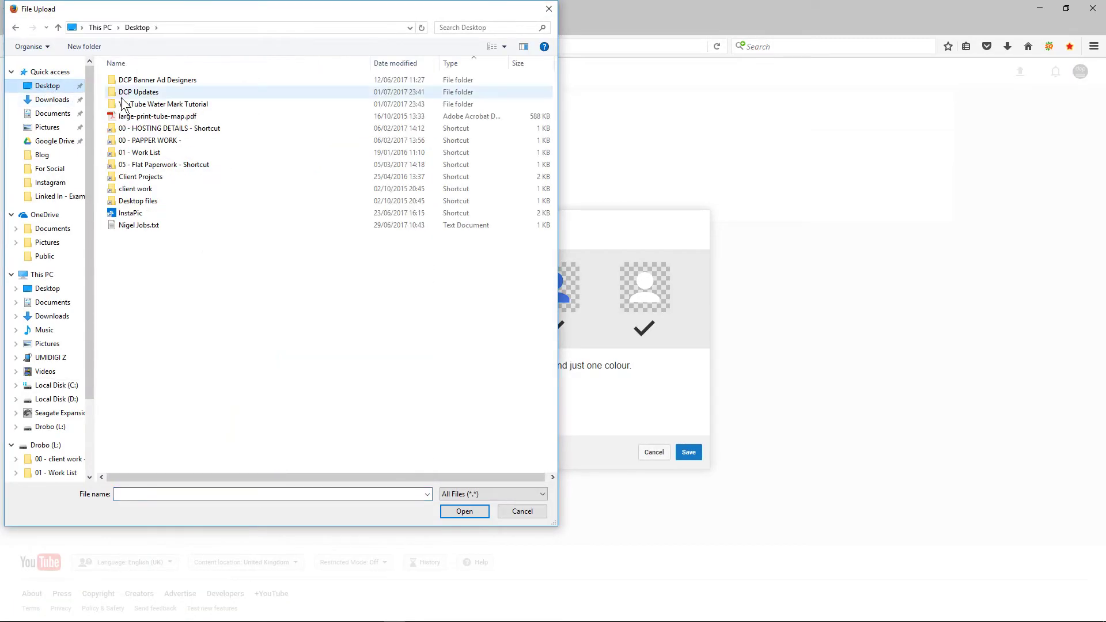
pyautogui.doubleClick(127, 104)
pyautogui.click(202, 126)
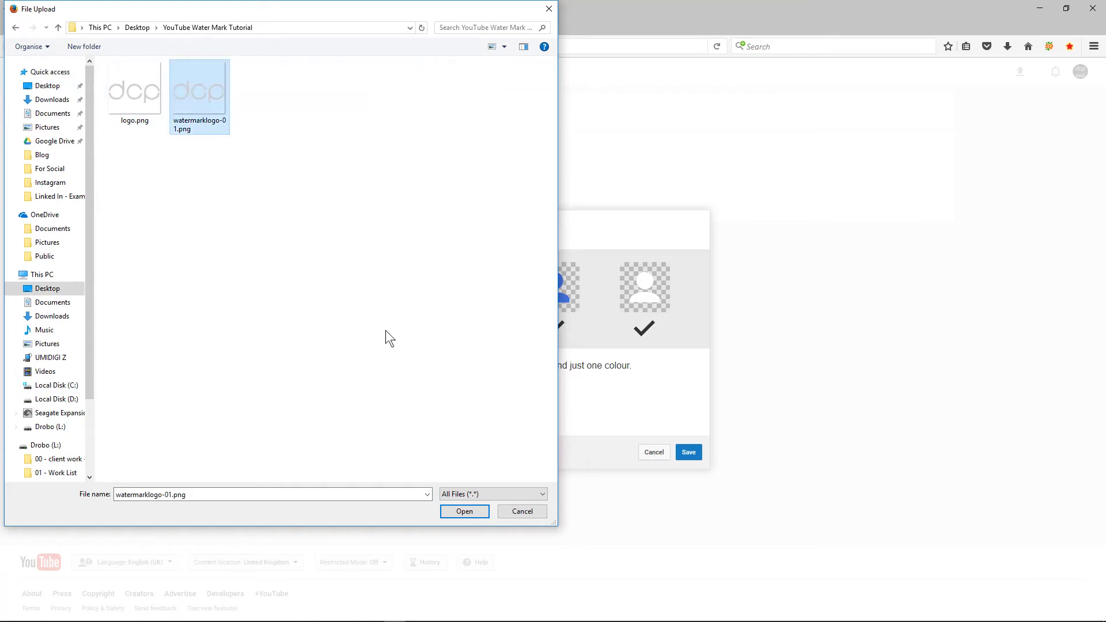
pyautogui.click(470, 511)
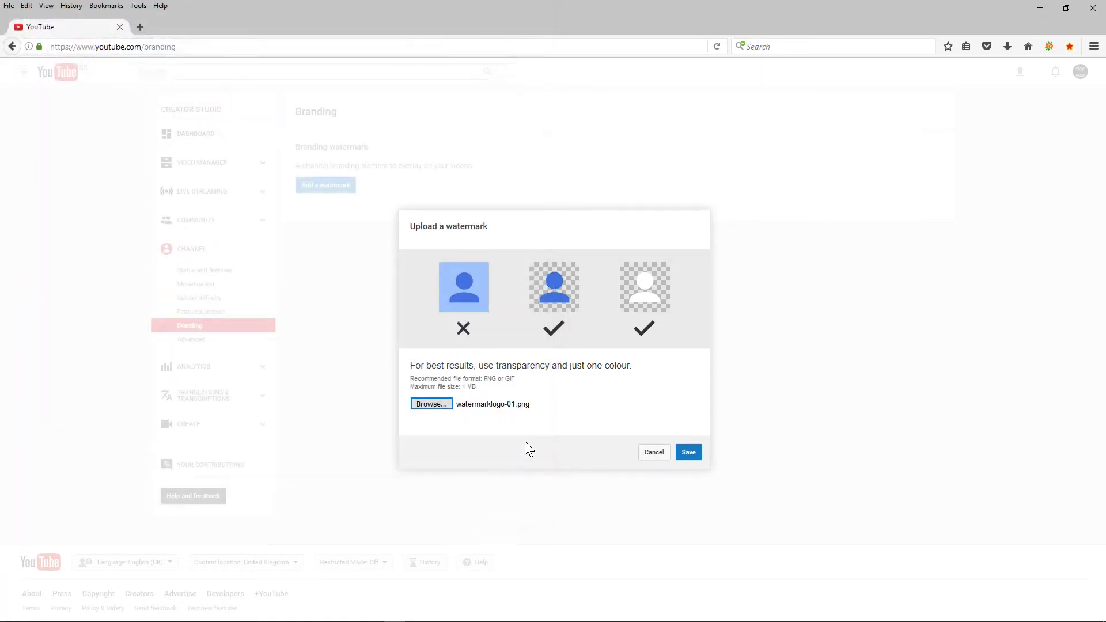
# - Save the uploaded watermark and select its start time value
pyautogui.click(689, 453)
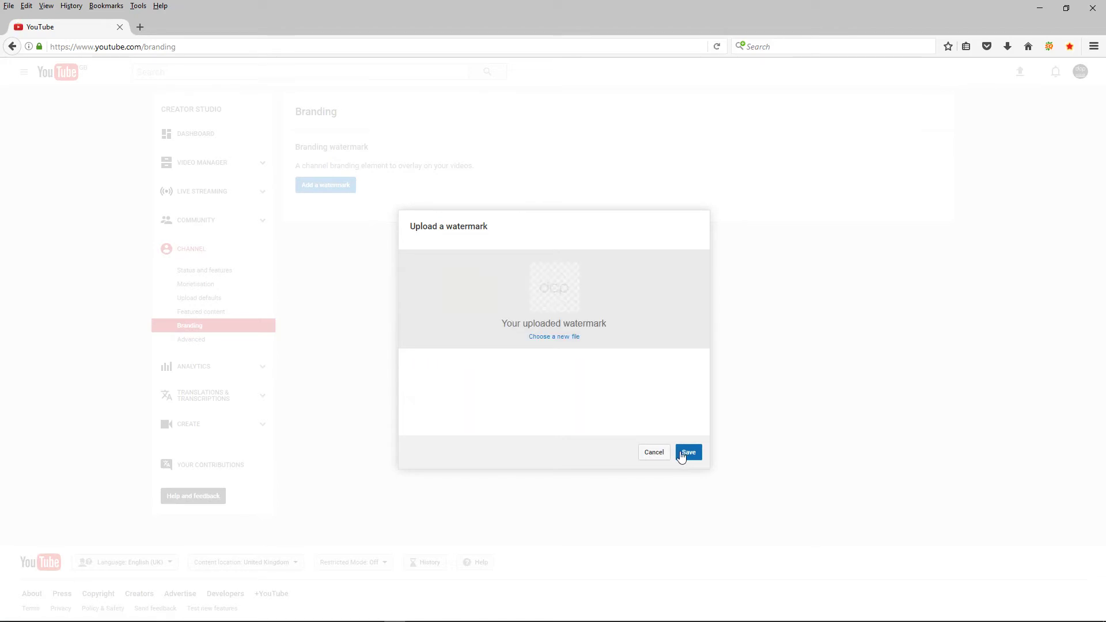
pyautogui.click(688, 453)
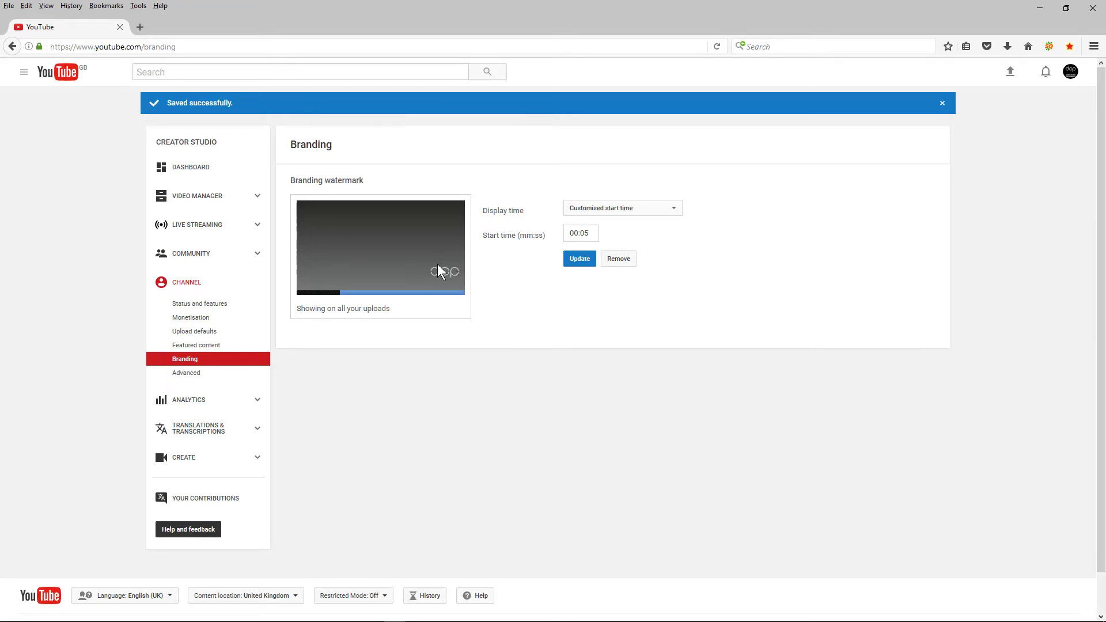
pyautogui.moveTo(582, 233); pyautogui.dragTo(601, 232)
# - Set the watermark start time to 00:15 and update it
pyautogui.write('15')
pyautogui.click(562, 294)
pyautogui.click(578, 263)
# - Go from the dashboard to the public channel page and its Videos tab
pyautogui.click(186, 173)
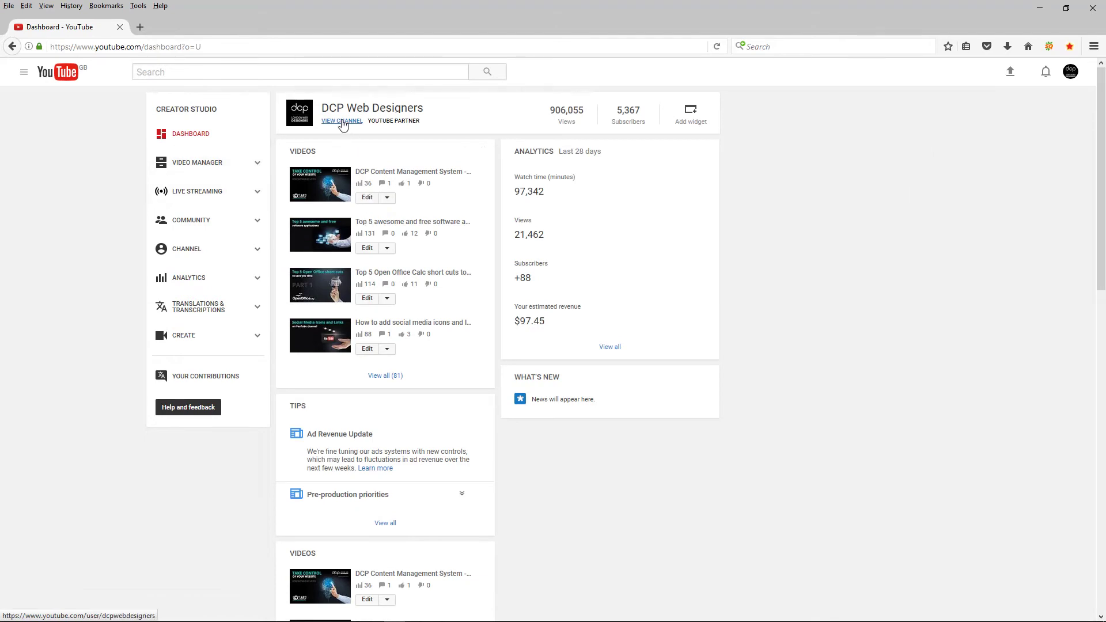
pyautogui.click(342, 120)
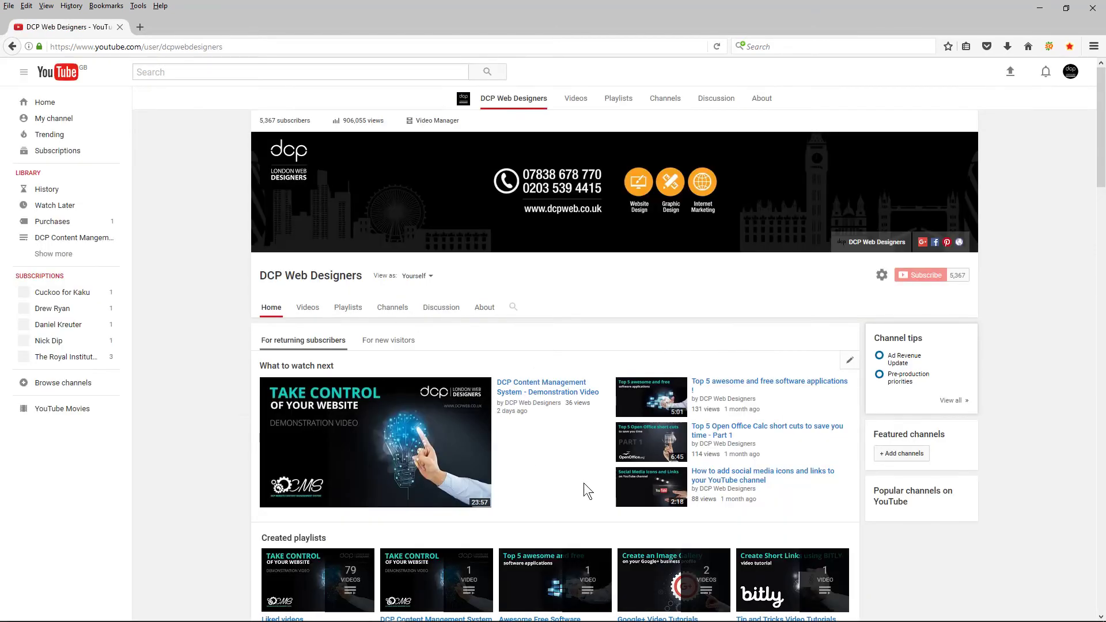
pyautogui.scroll(-2, 610, 483)
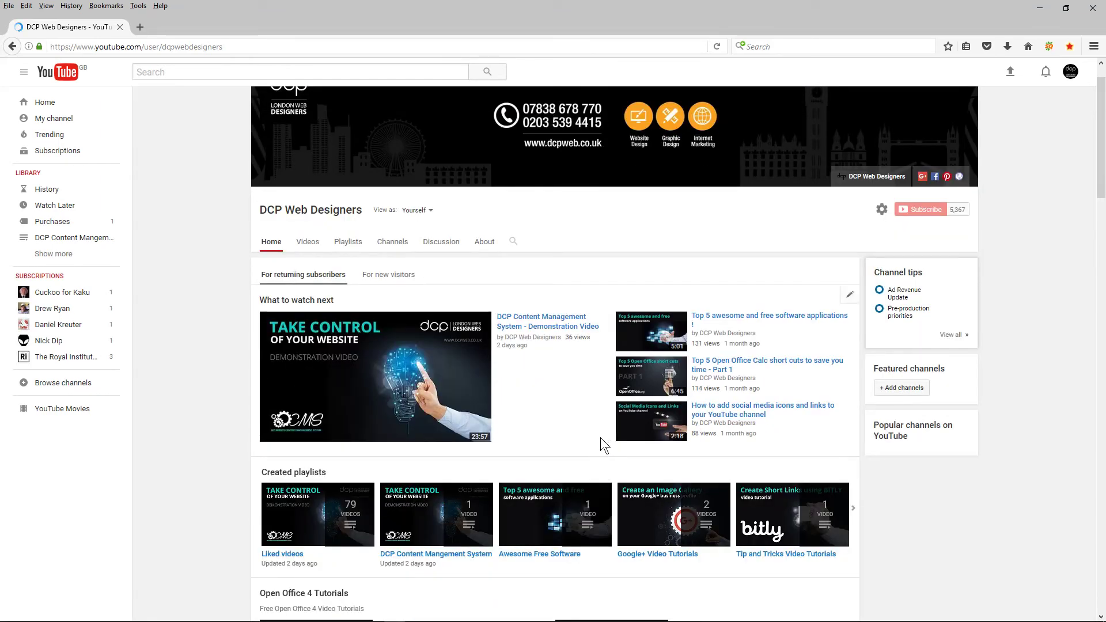
pyautogui.click(300, 241)
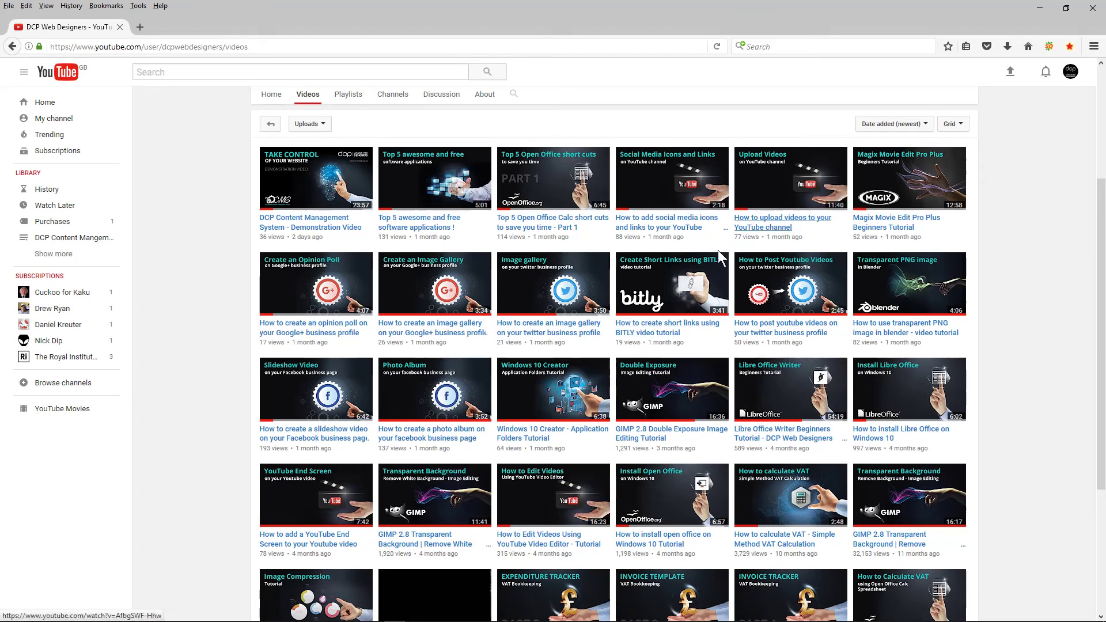
# - Play the Google+ opinion poll tutorial muted and check the dcp watermark in the lower right
pyautogui.click(287, 291)
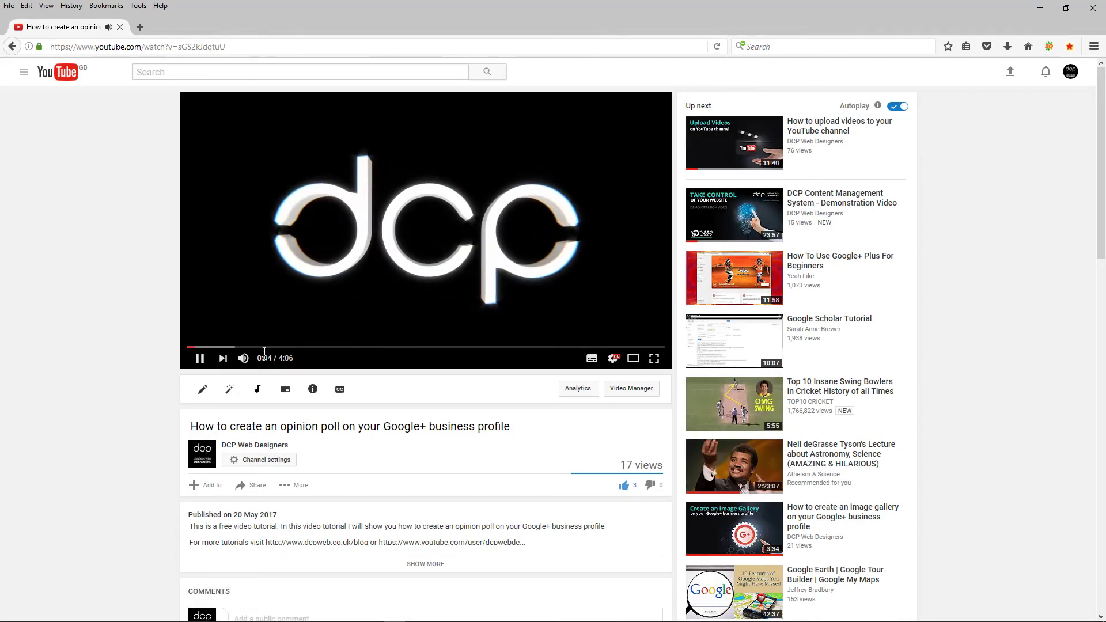
pyautogui.click(243, 358)
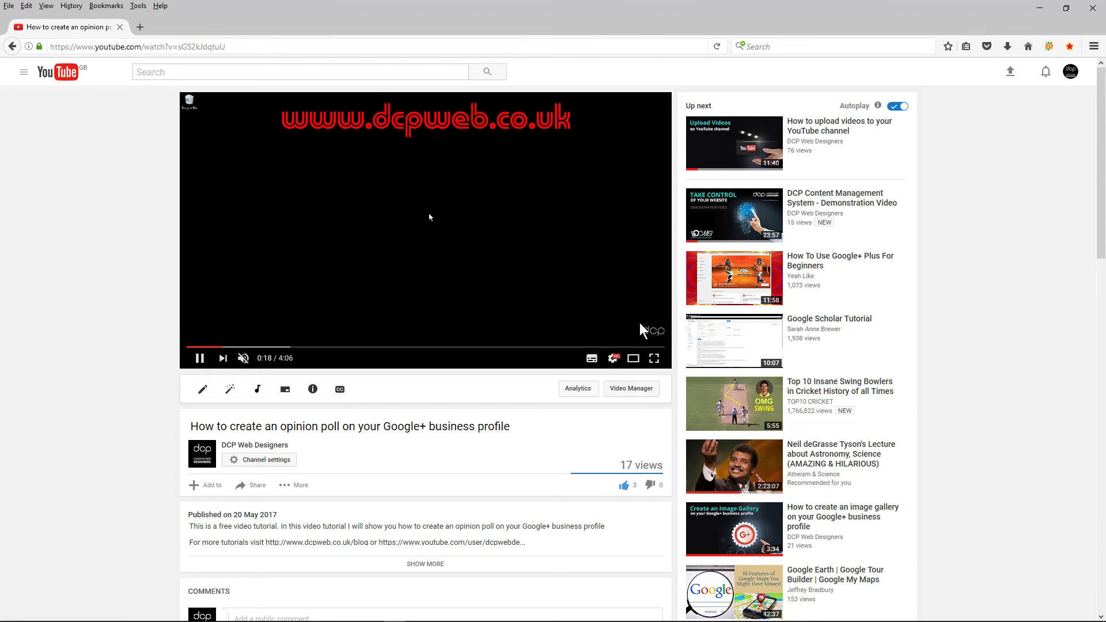
pyautogui.moveTo(648, 335)
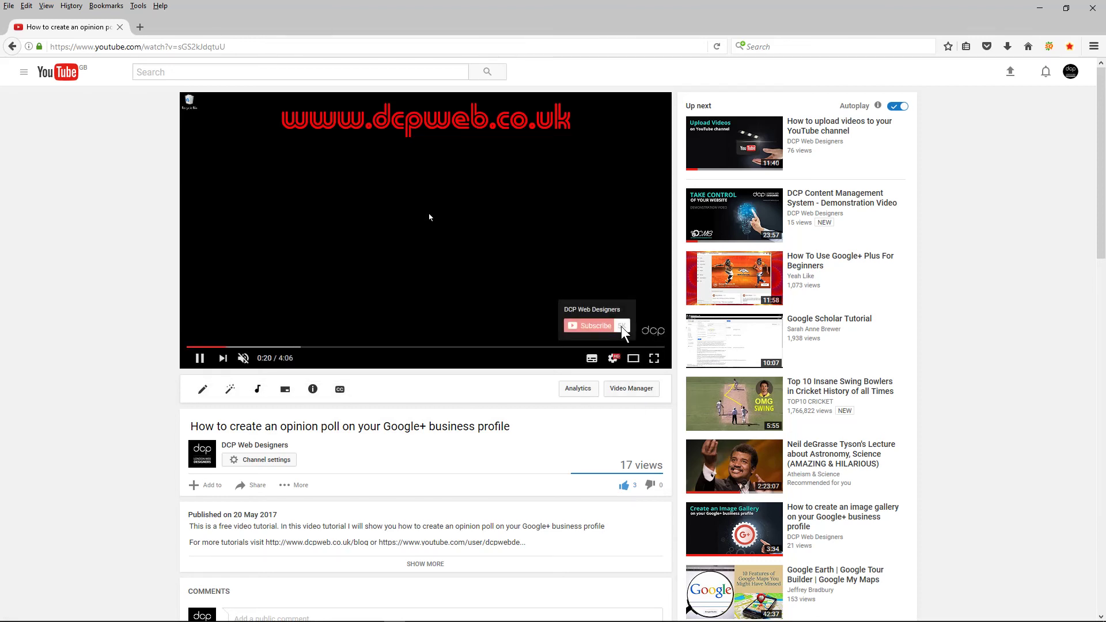